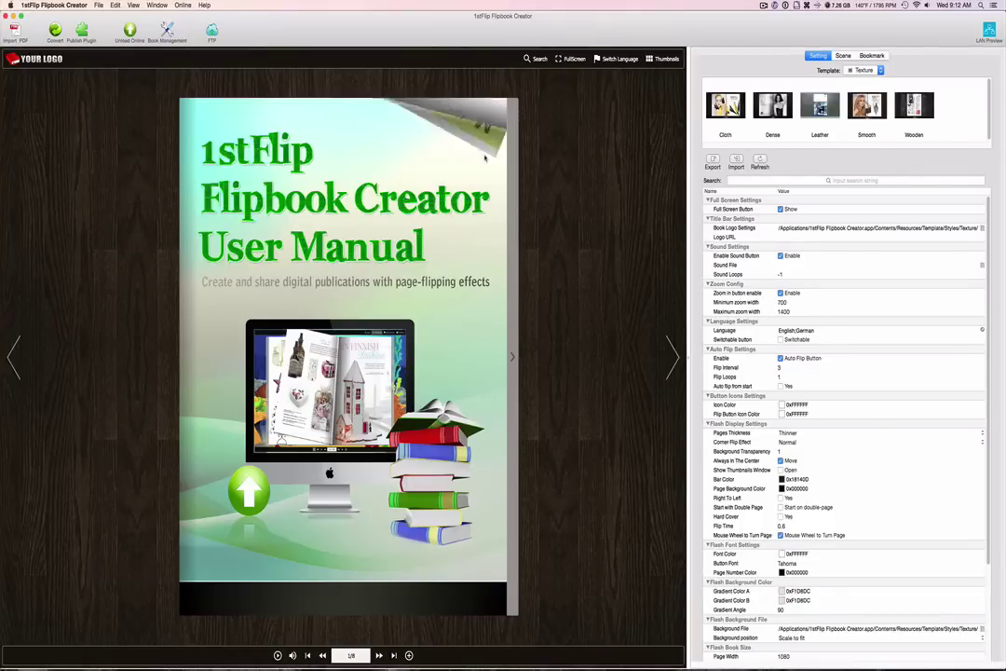
# Flip the sample manual forward to the 4-5 spread, mute the sound, then page back toward the cover
pyautogui.moveTo(393, 124); pyautogui.dragTo(70, 283)
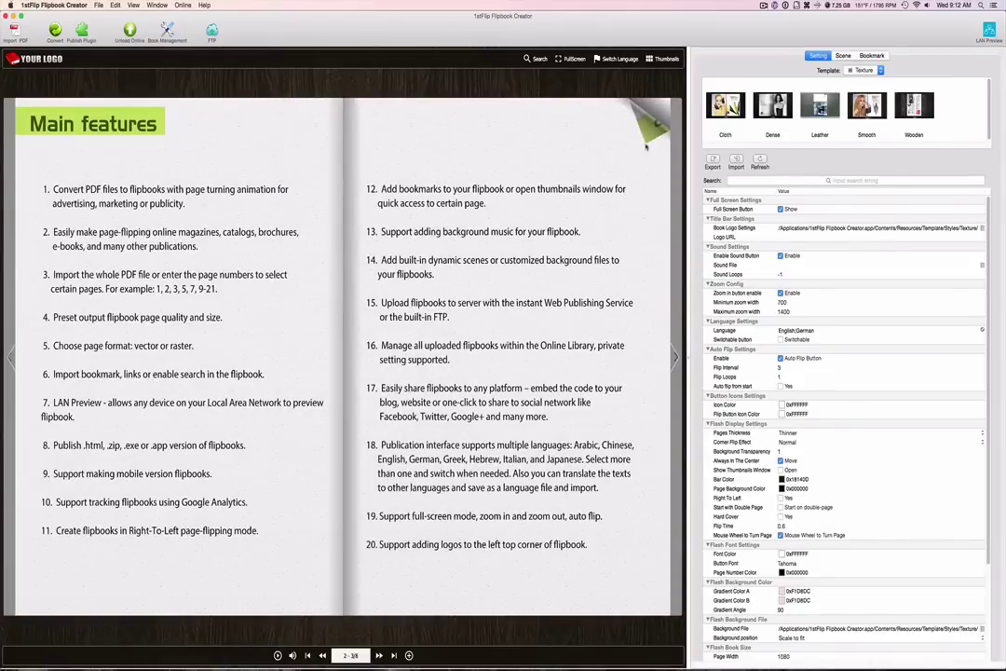
pyautogui.press('XF86AudioMute')
pyautogui.press('XF86AudioMute')
pyautogui.click(646, 144)
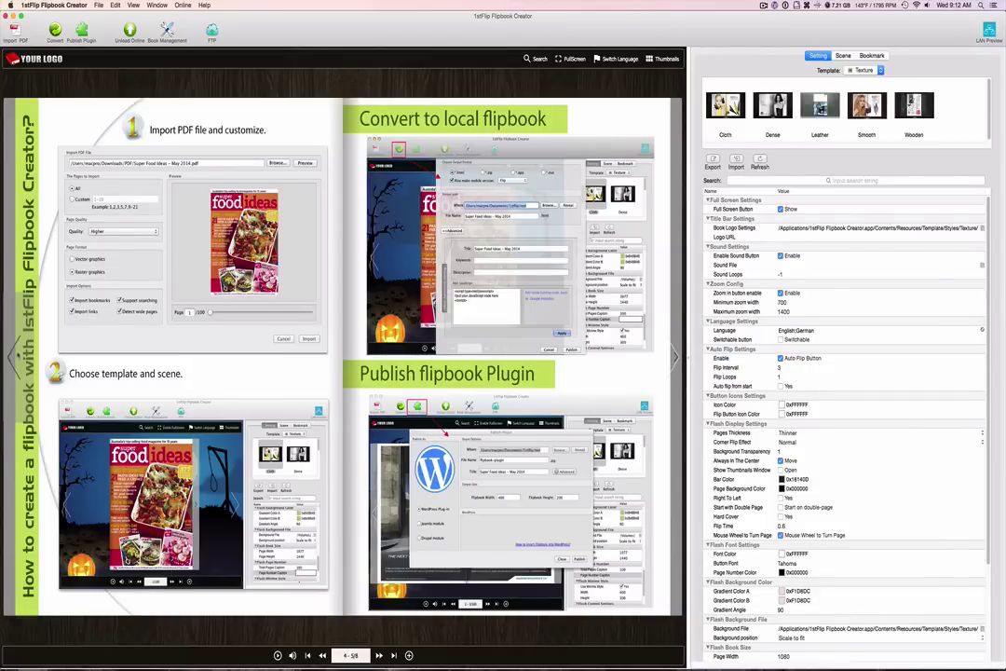
pyautogui.click(14, 357)
pyautogui.click(14, 356)
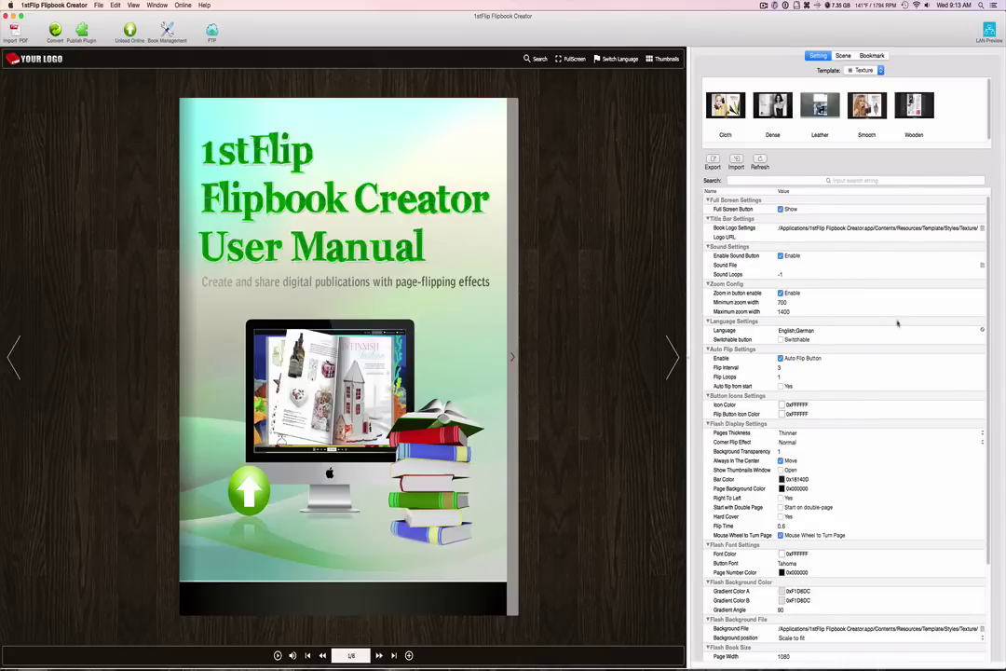
pyautogui.scroll(-3, 897, 323)
pyautogui.scroll(3, 898, 326)
pyautogui.click(842, 56)
pyautogui.click(817, 56)
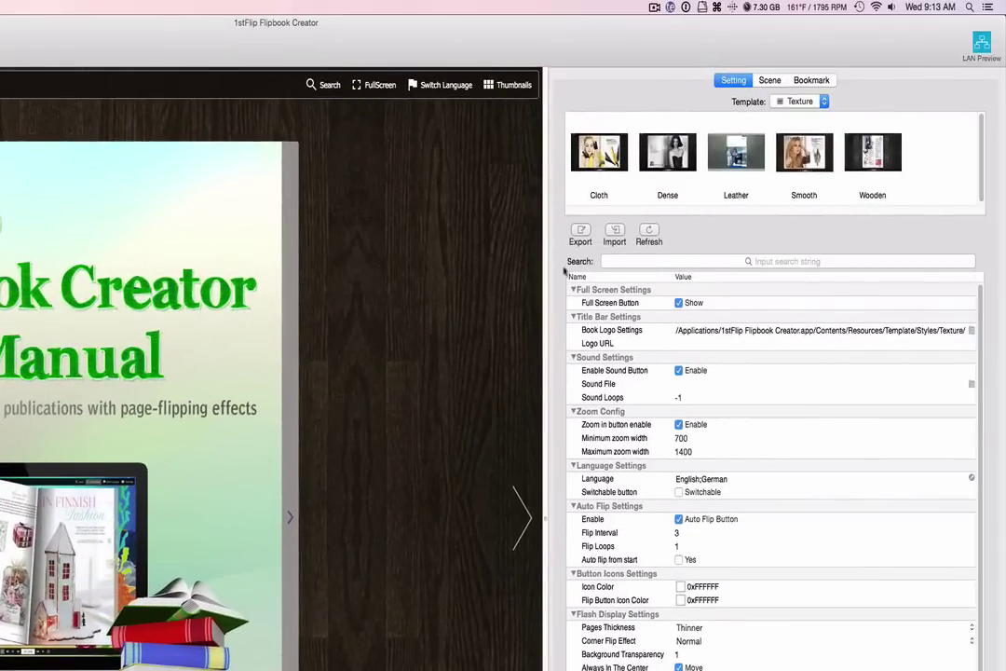
# Try the Dense and Wooden templates, then switch to the Geometry template family
pyautogui.click(667, 152)
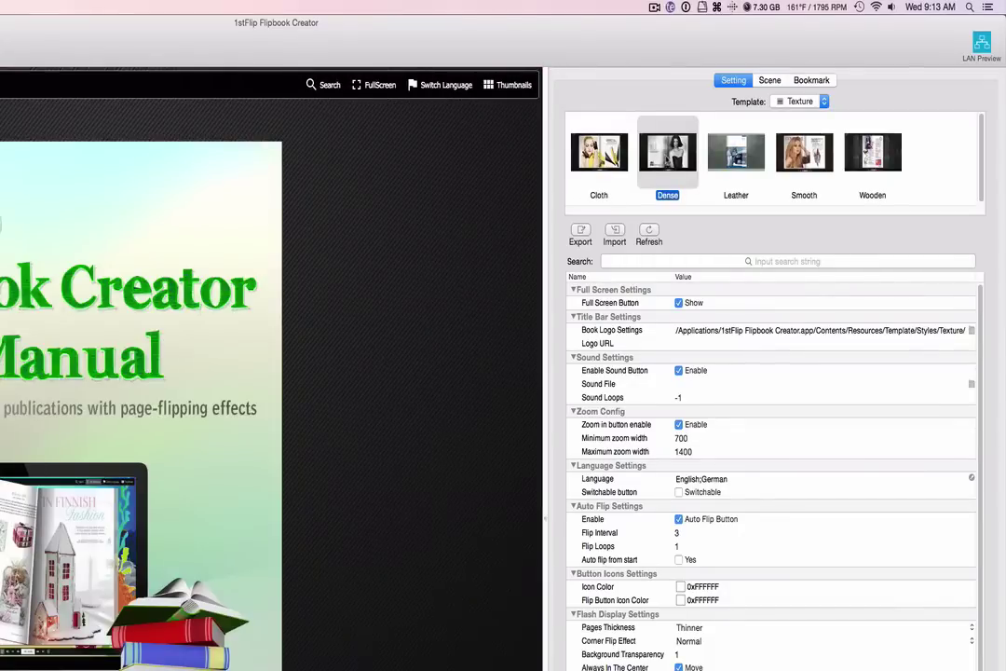
pyautogui.click(871, 152)
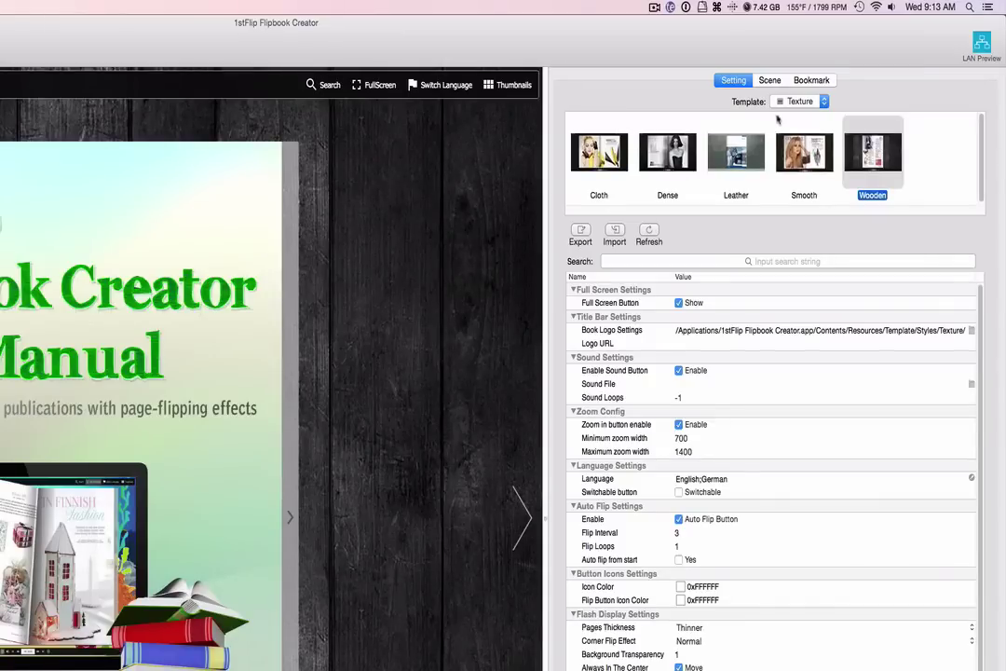
pyautogui.click(800, 101)
pyautogui.click(781, 84)
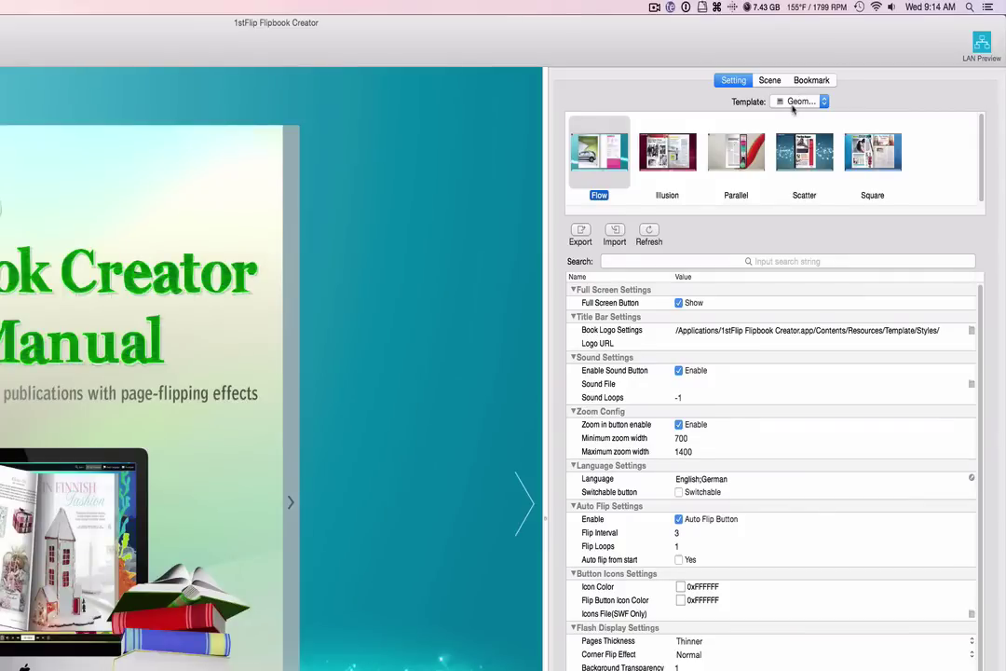
# Return to the Texture family, reapply the Wooden template, and show the background scene gallery
pyautogui.click(797, 102)
pyautogui.click(802, 130)
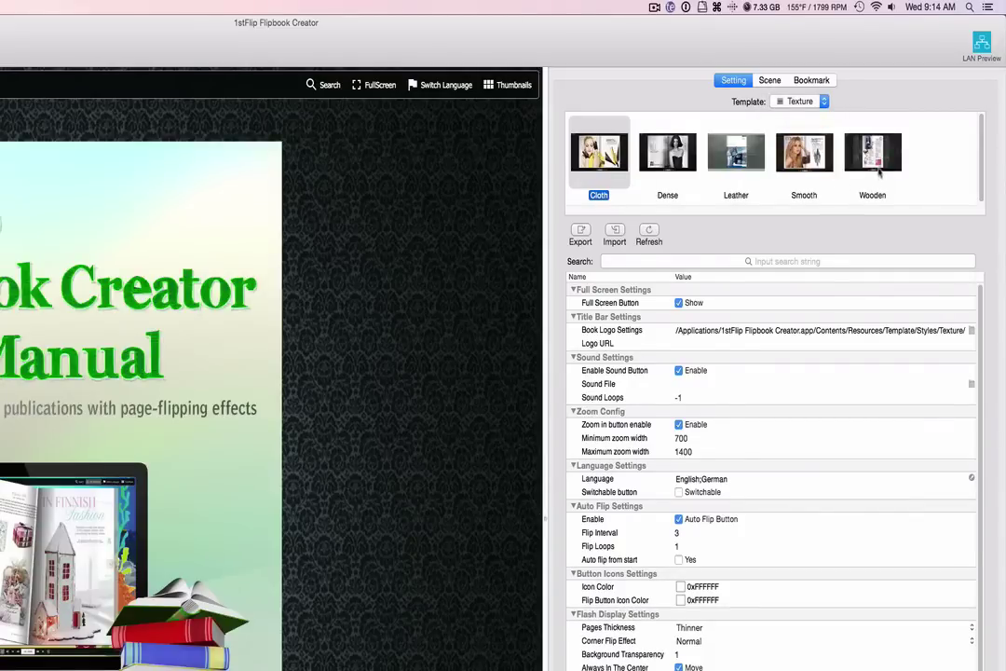
pyautogui.click(877, 164)
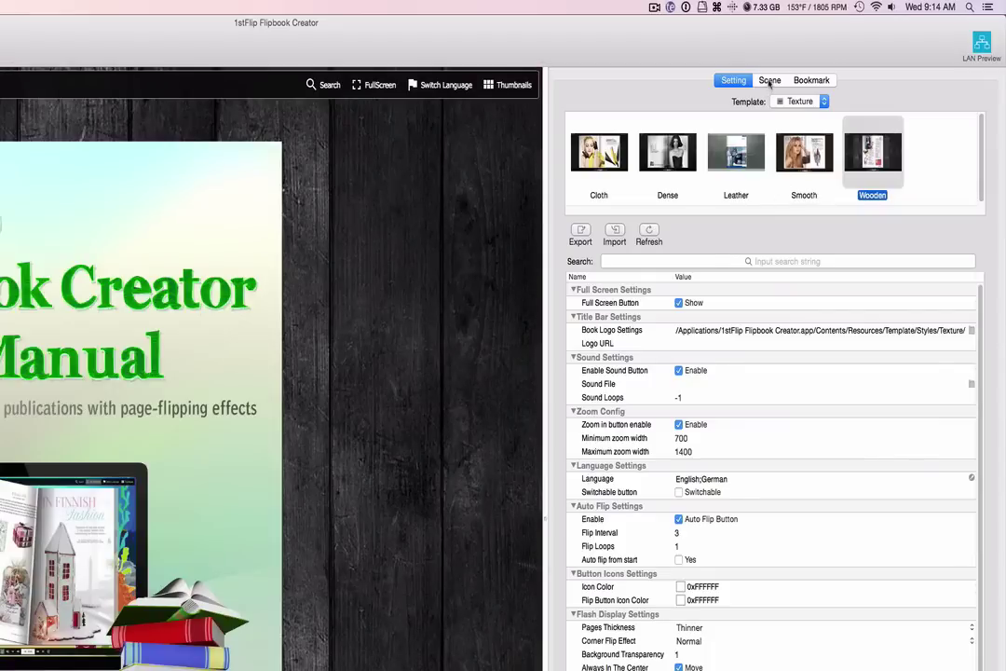
pyautogui.click(770, 81)
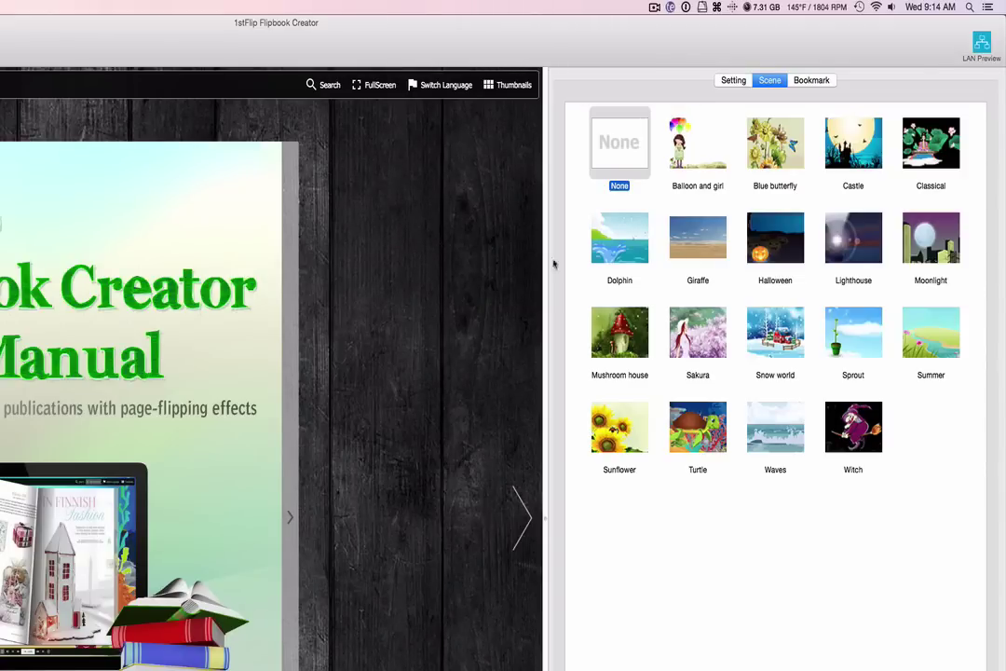
# Try the Lighthouse and Snow world backgrounds, then settle on the Moonlight city scene
pyautogui.click(856, 241)
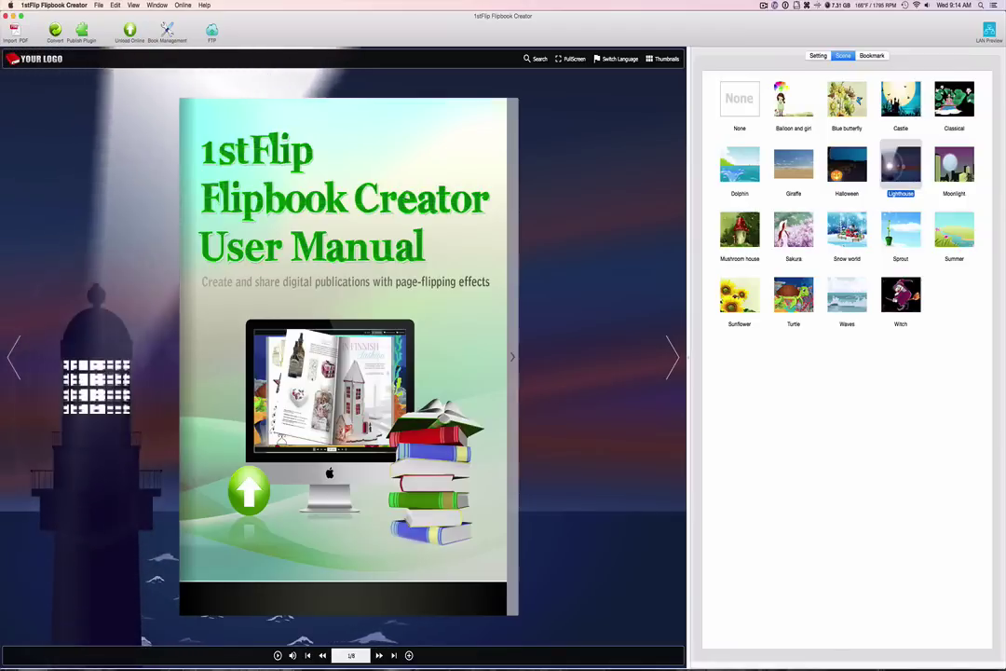
pyautogui.click(863, 229)
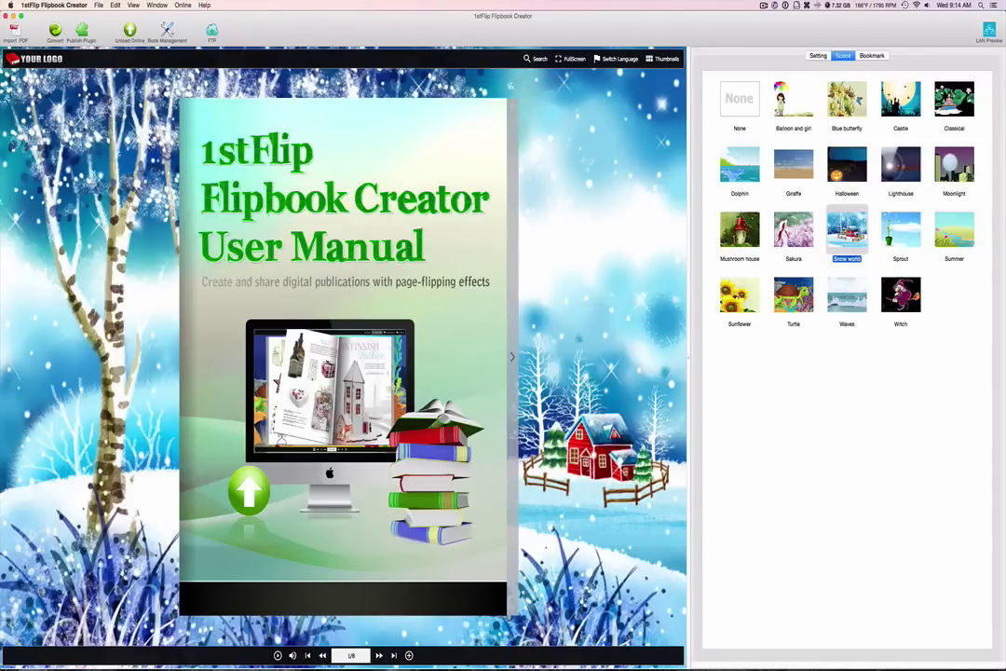
pyautogui.press('Left')
pyautogui.press('Left')
pyautogui.press('Left')
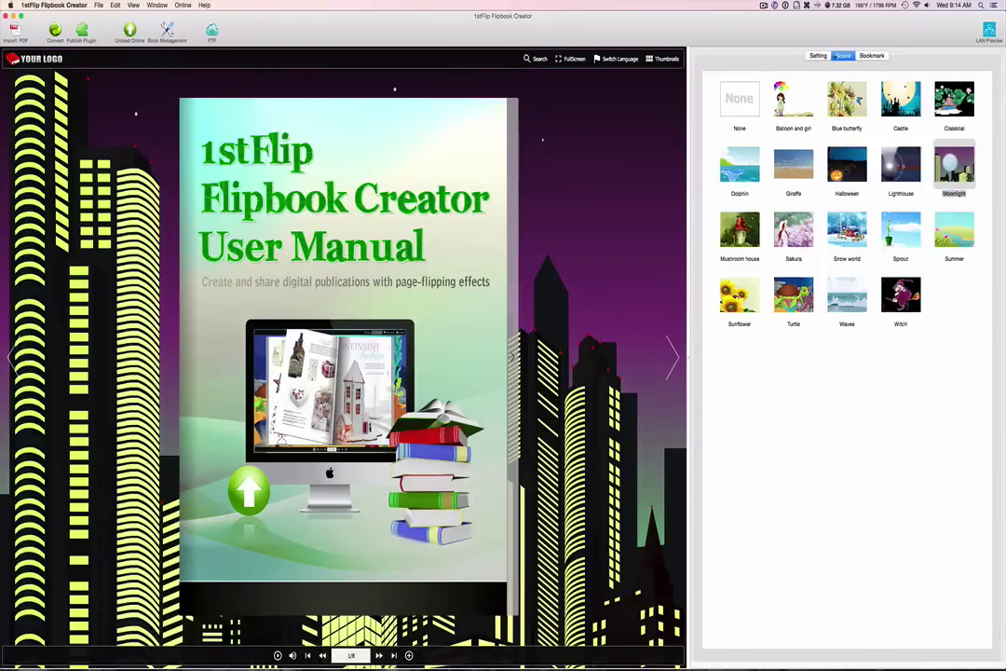
pyautogui.click(870, 56)
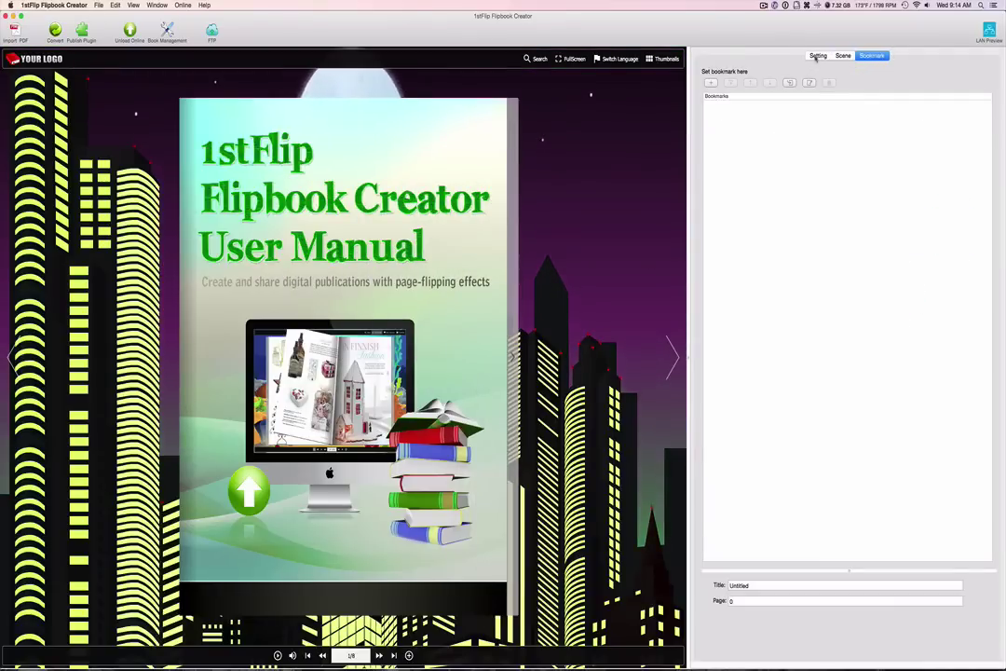
pyautogui.click(817, 56)
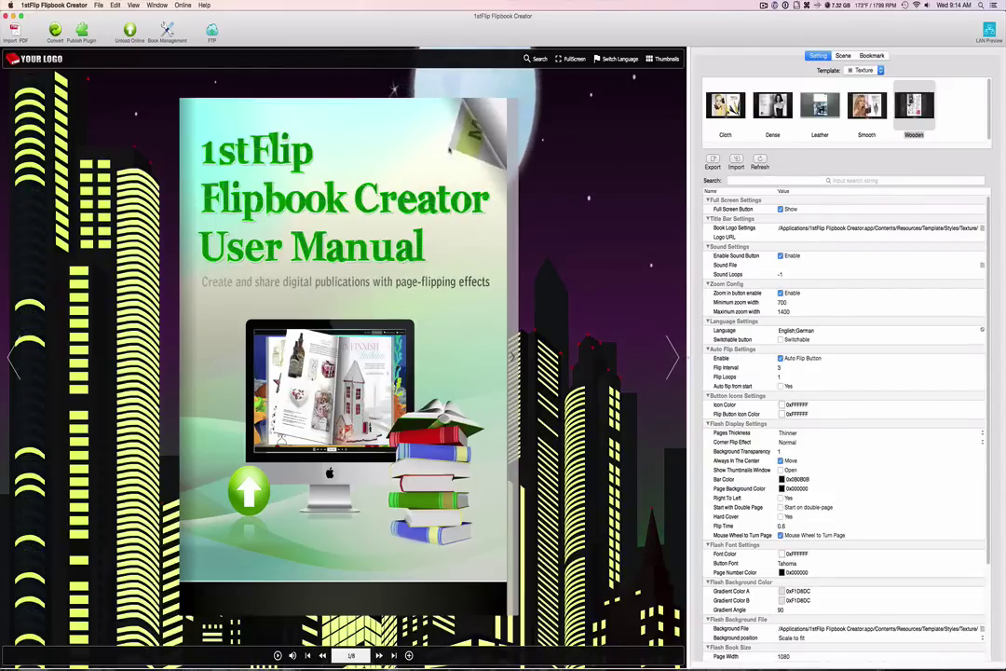
pyautogui.scroll(-2, 800, 264)
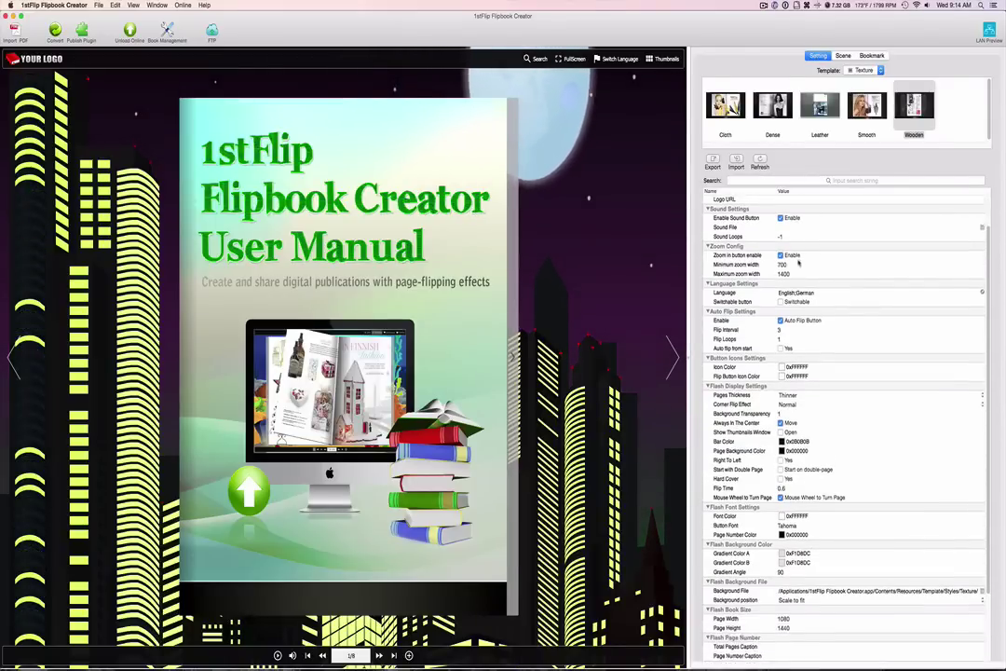
pyautogui.scroll(2, 797, 264)
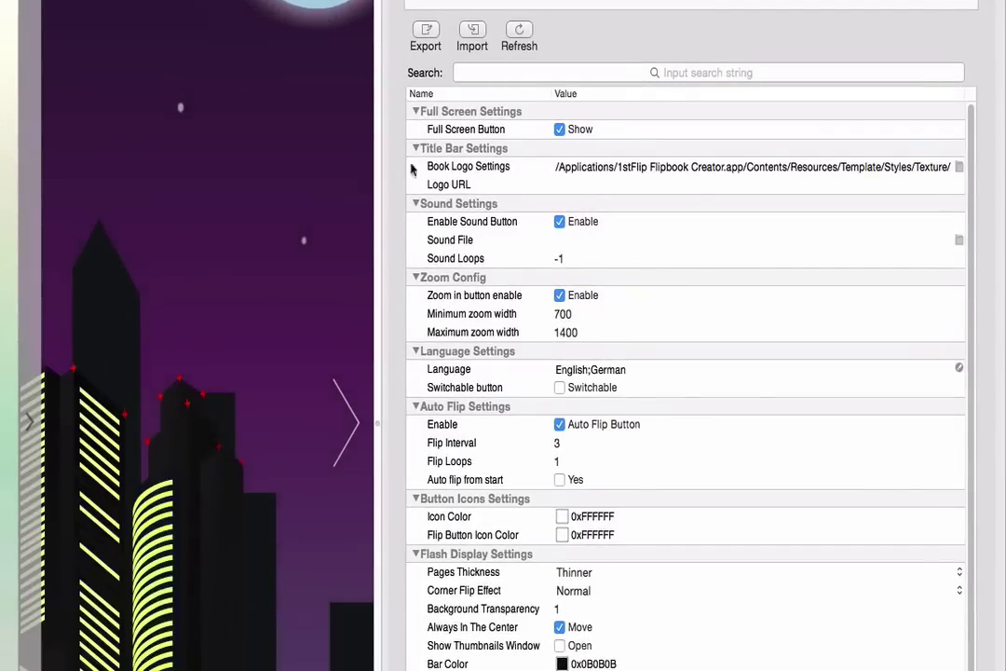
pyautogui.scroll(-3, 769, 644)
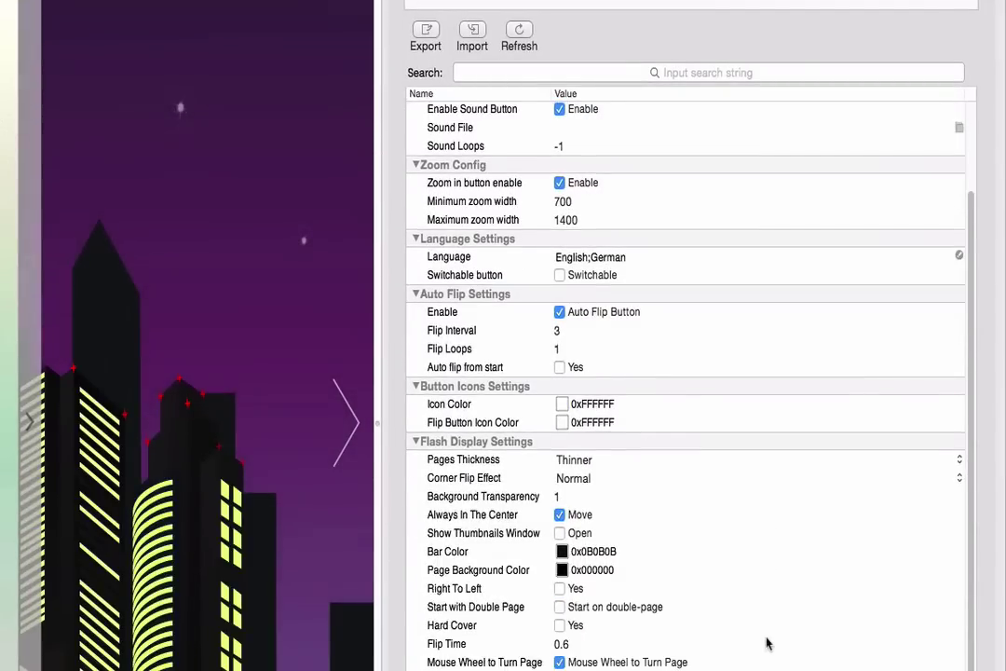
pyautogui.scroll(-8, 767, 643)
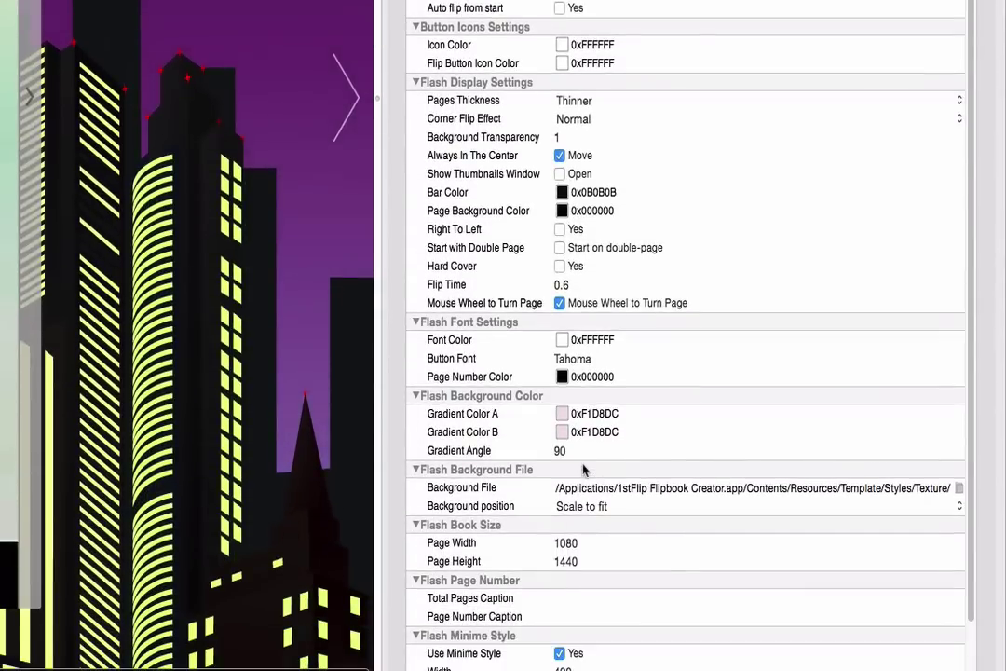
pyautogui.scroll(1, 570, 70)
pyautogui.scroll(3, 570, 69)
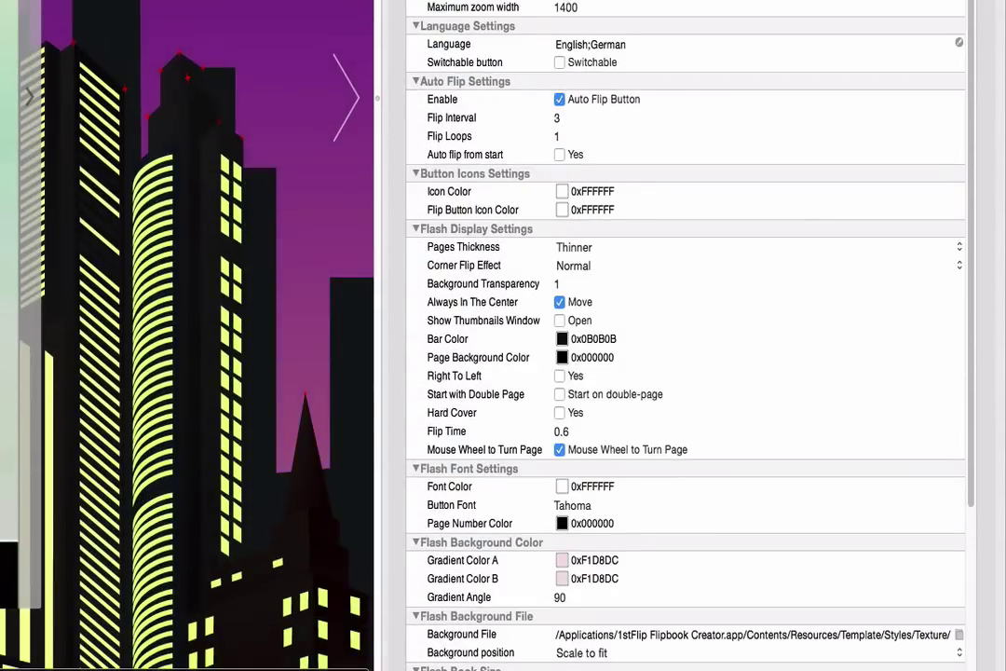
pyautogui.scroll(8, 553, 123)
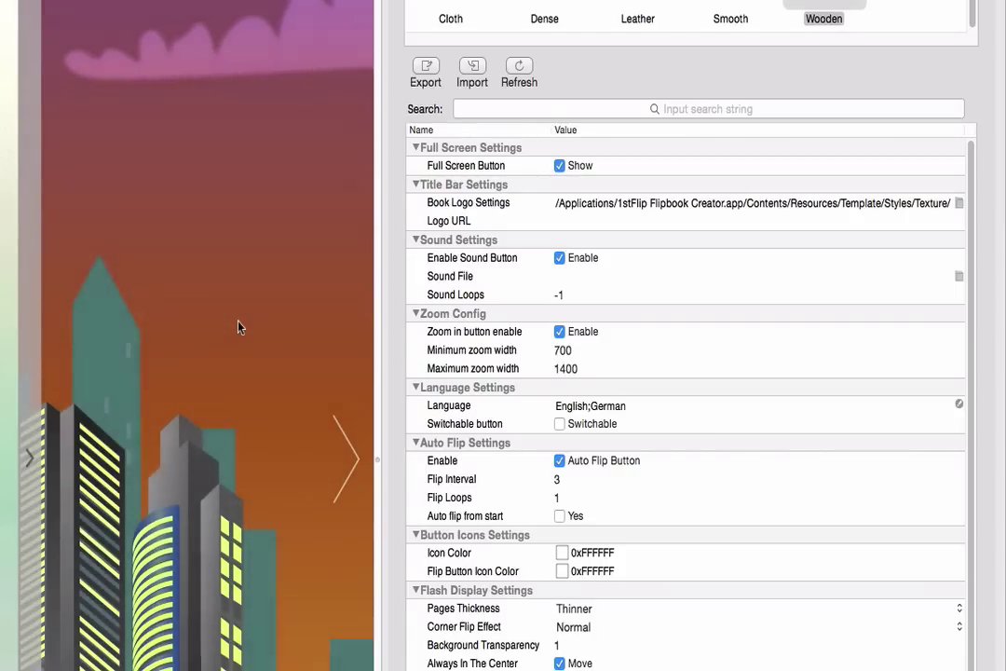
pyautogui.click(426, 67)
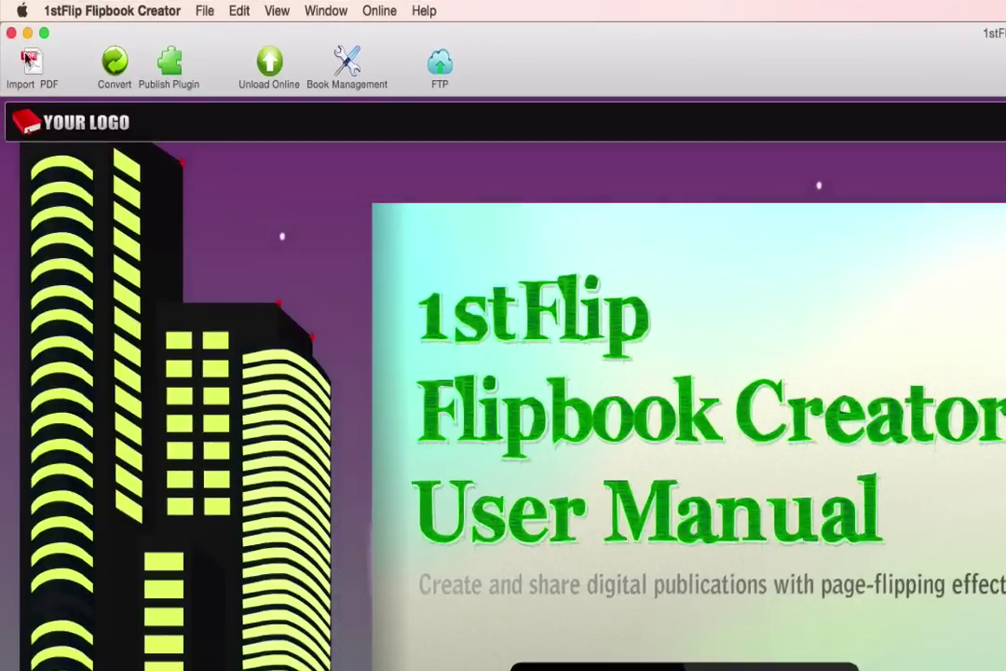
# In the Import PDF dialog, pick Test PDF.pdf from the Desktop as the source file
pyautogui.click(26, 58)
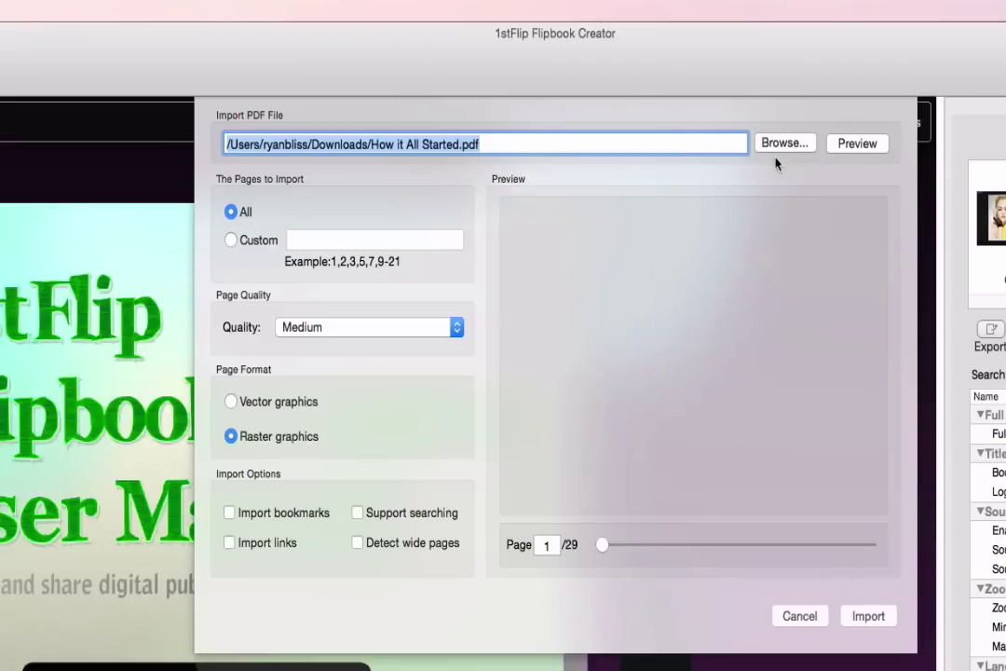
pyautogui.click(781, 149)
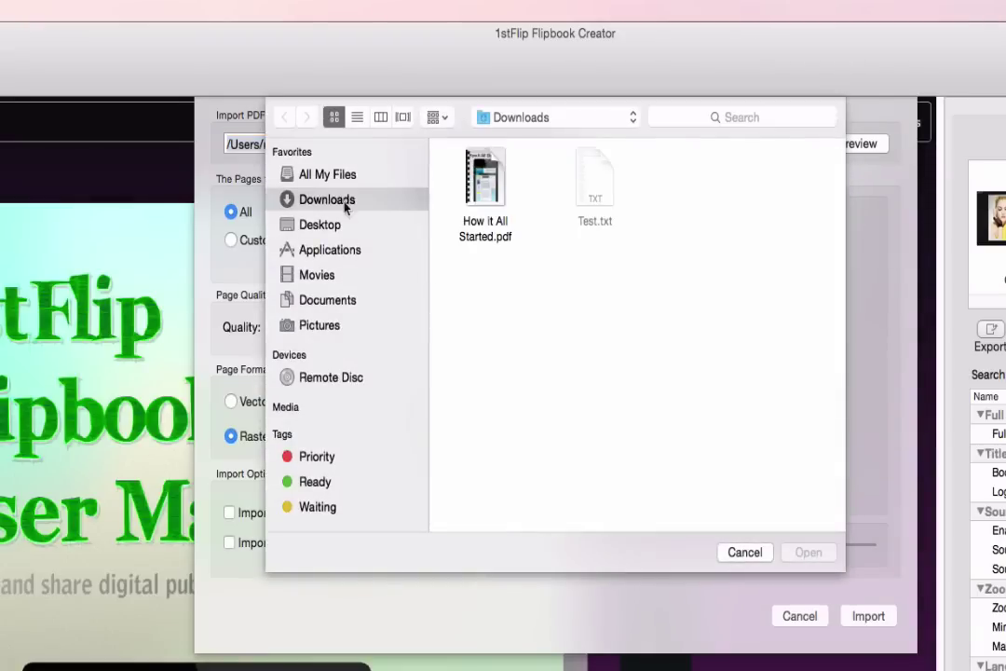
pyautogui.click(333, 224)
pyautogui.scroll(-5, 560, 354)
pyautogui.scroll(-5, 560, 354)
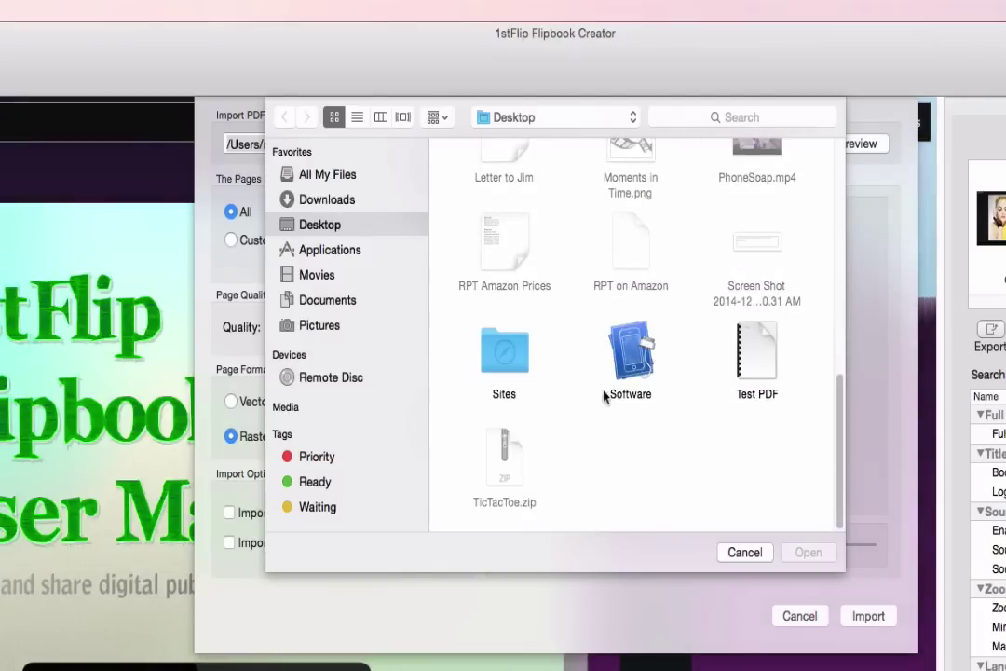
pyautogui.doubleClick(755, 371)
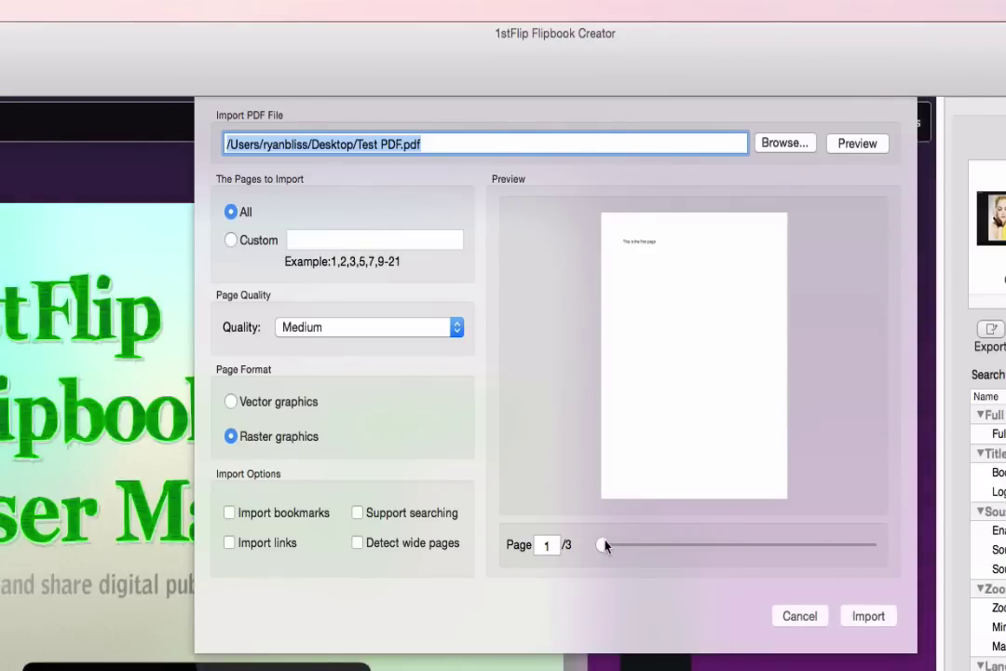
# Skim the PDF's pages, then import them into the book as vector graphics
pyautogui.moveTo(604, 546); pyautogui.dragTo(543, 545)
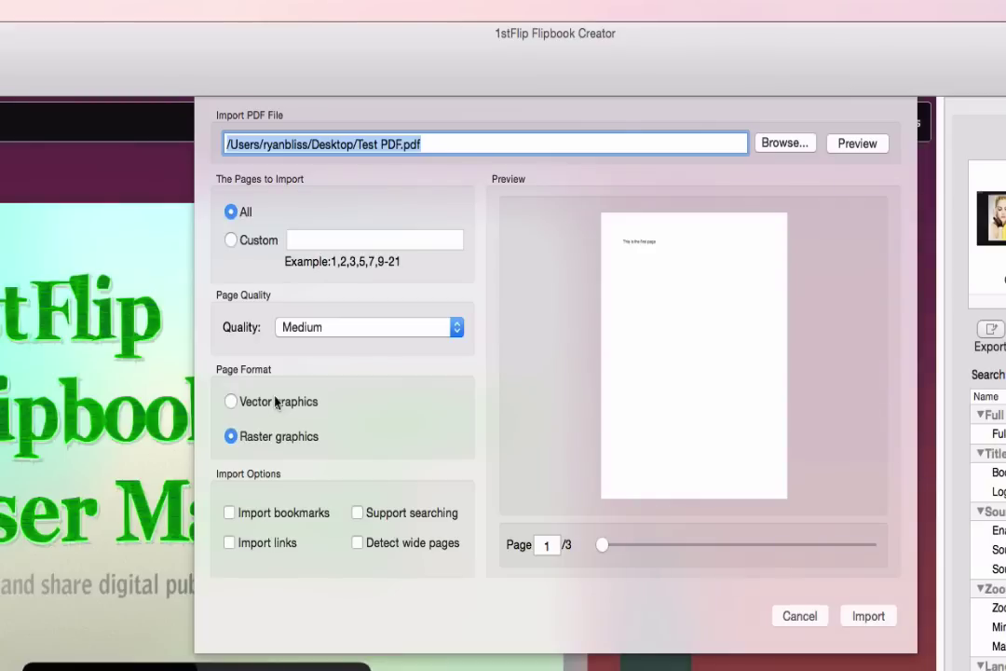
pyautogui.click(229, 402)
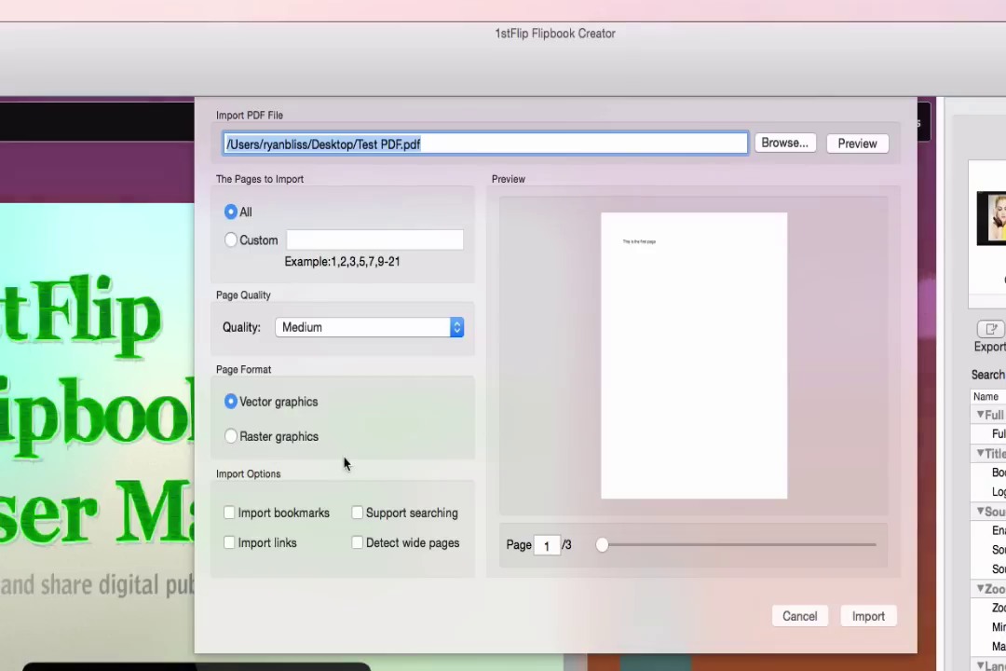
pyautogui.click(867, 617)
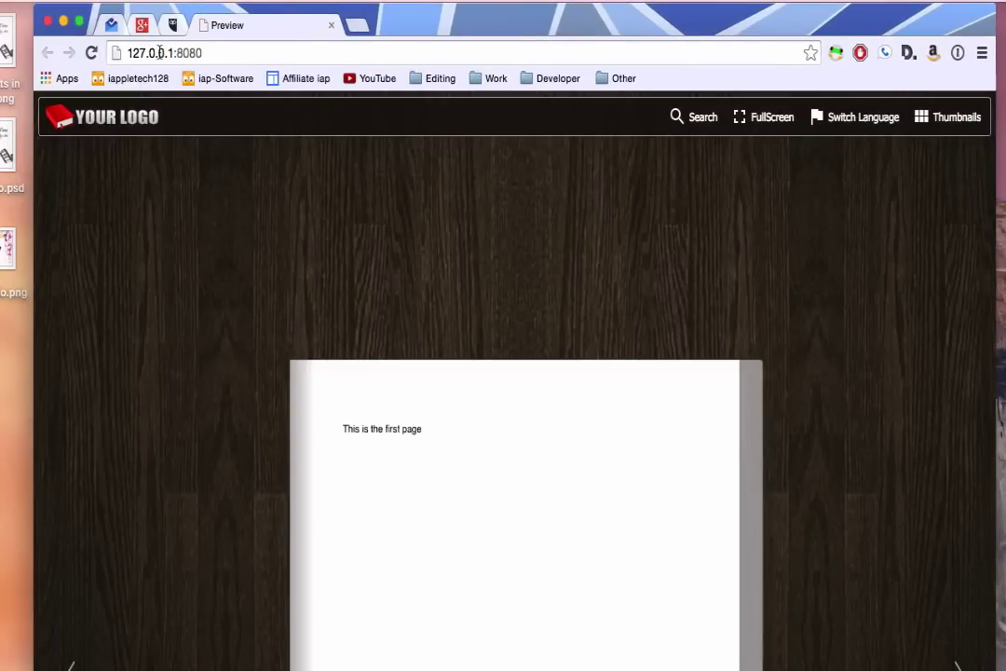
# View the 127.0.0.1:8080 flipbook preview full screen in Chrome, then exit with Esc
pyautogui.click(706, 424)
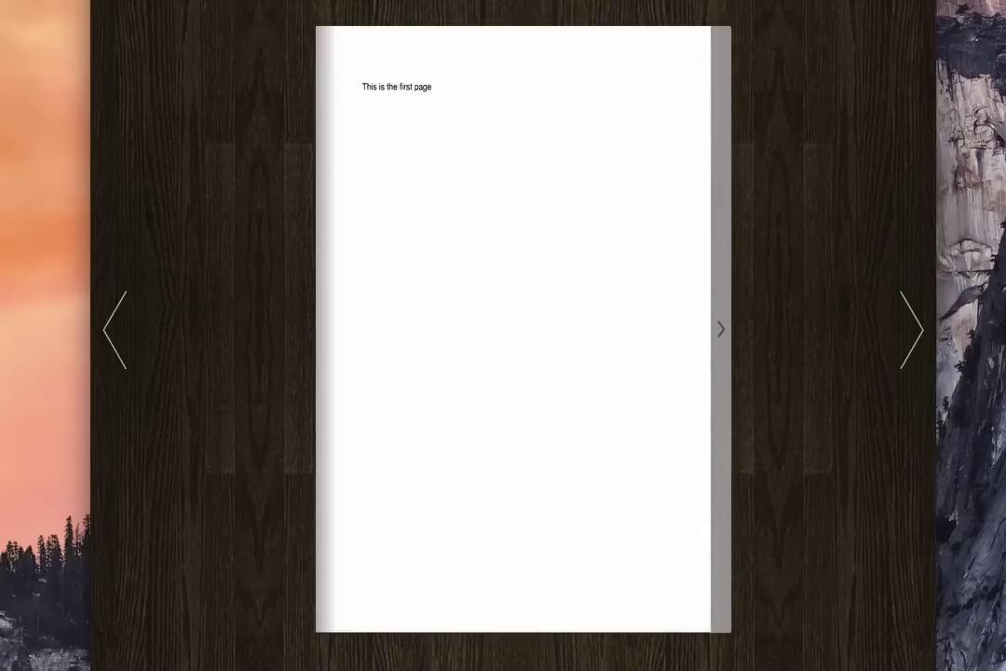
pyautogui.press('Escape')
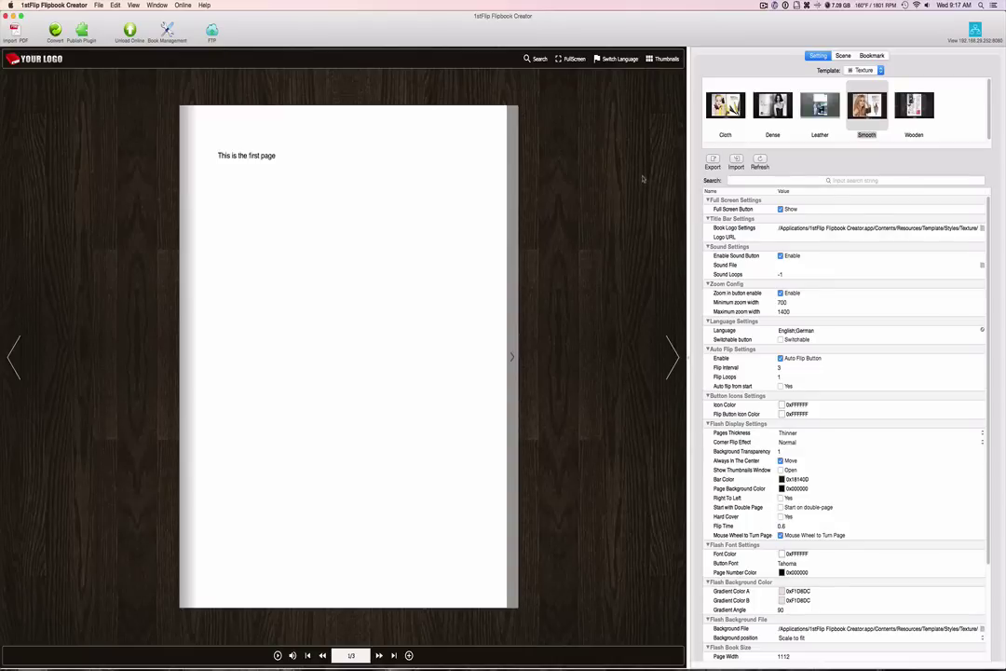
# Flip the imported book from its first page to the 2–3 logo and gift-card spread
pyautogui.scroll(-3, 839, 373)
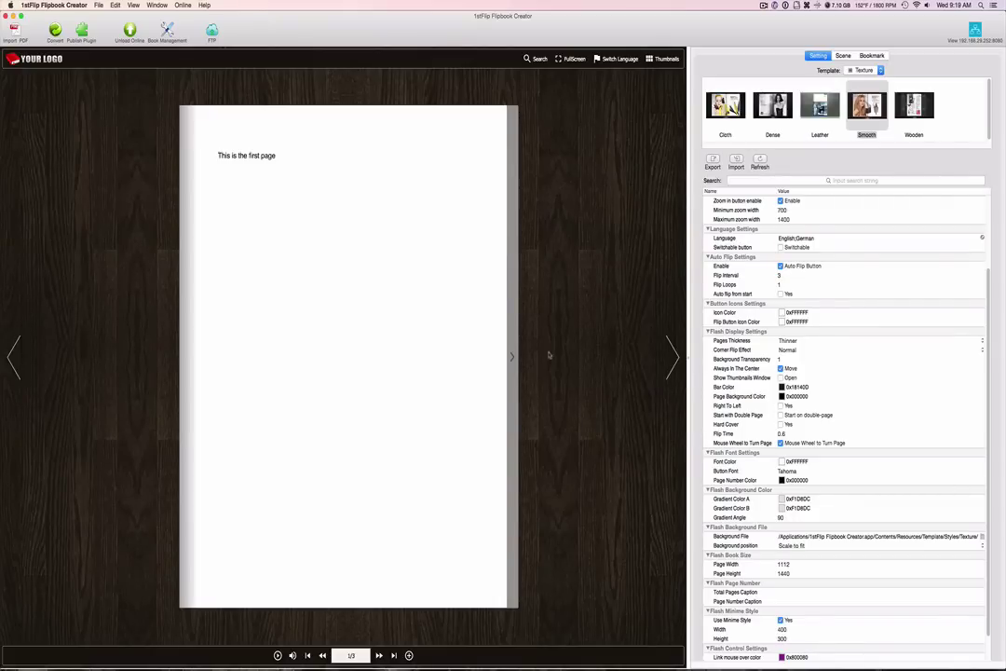
pyautogui.click(469, 123)
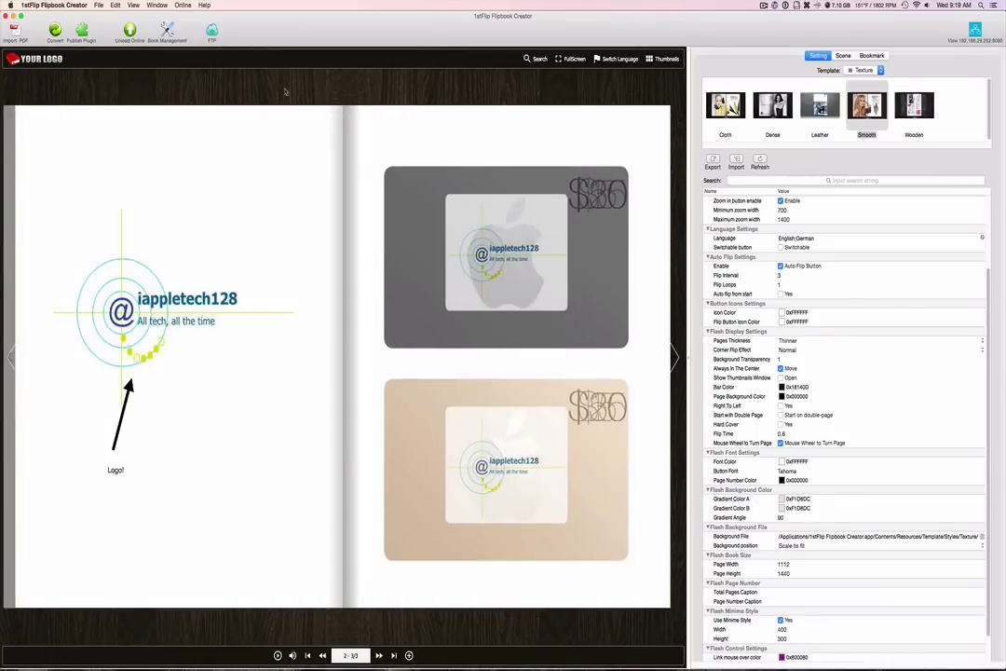